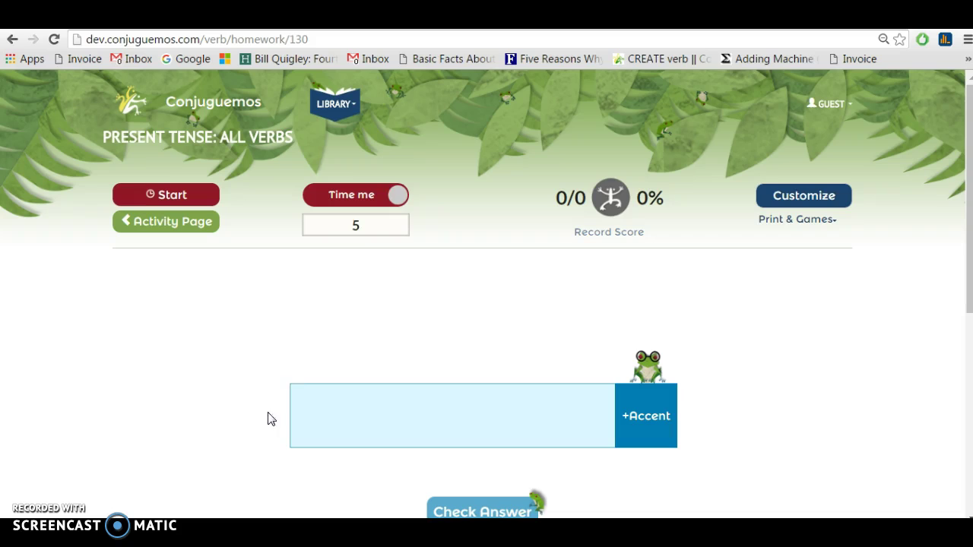
Step: Examine the timer switch and the Customize options for answers, verb language and hints, keeping the current settings
left_click(399, 201)
left_click(319, 201)
left_click(788, 202)
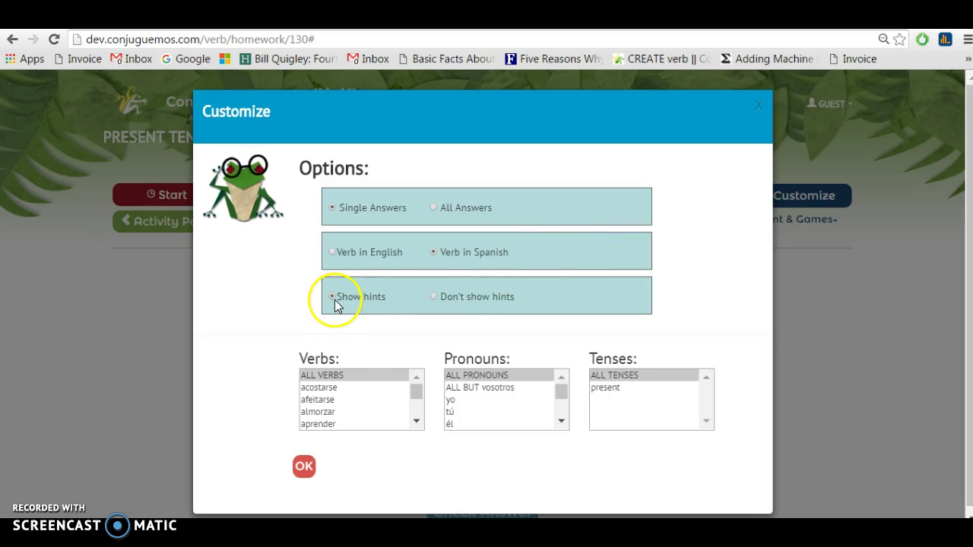
left_click(304, 469)
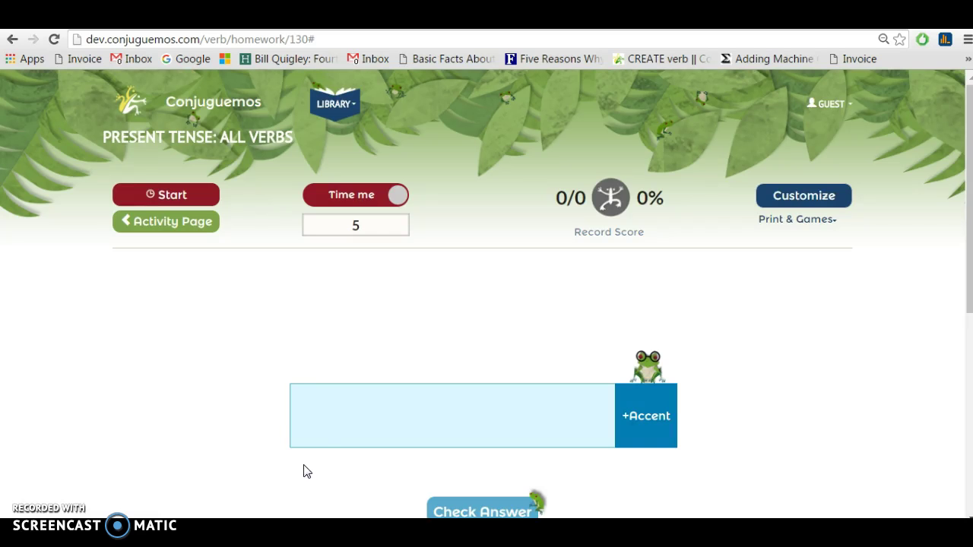
Step: Start the timed practice and submit "decimos" as the nosotros form of decir
left_click(197, 199)
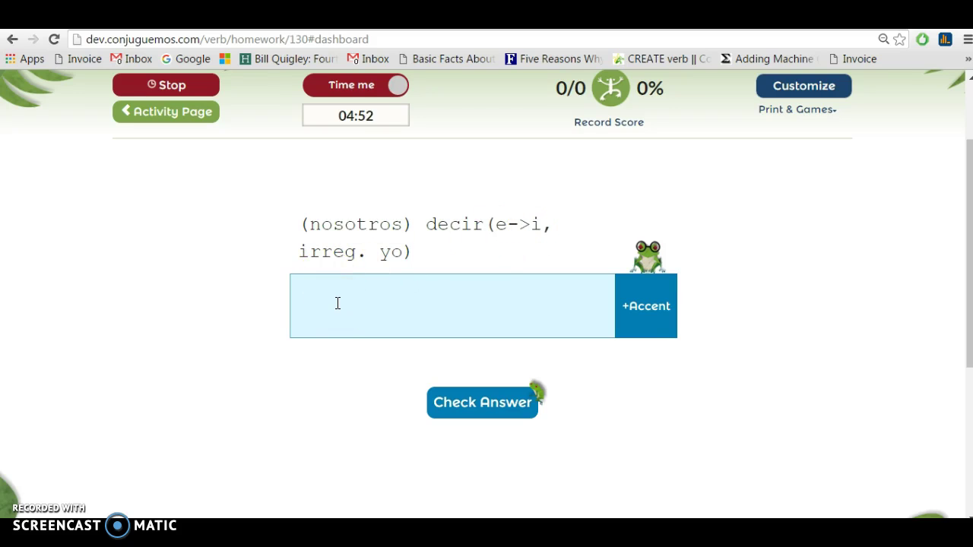
type("decimos")
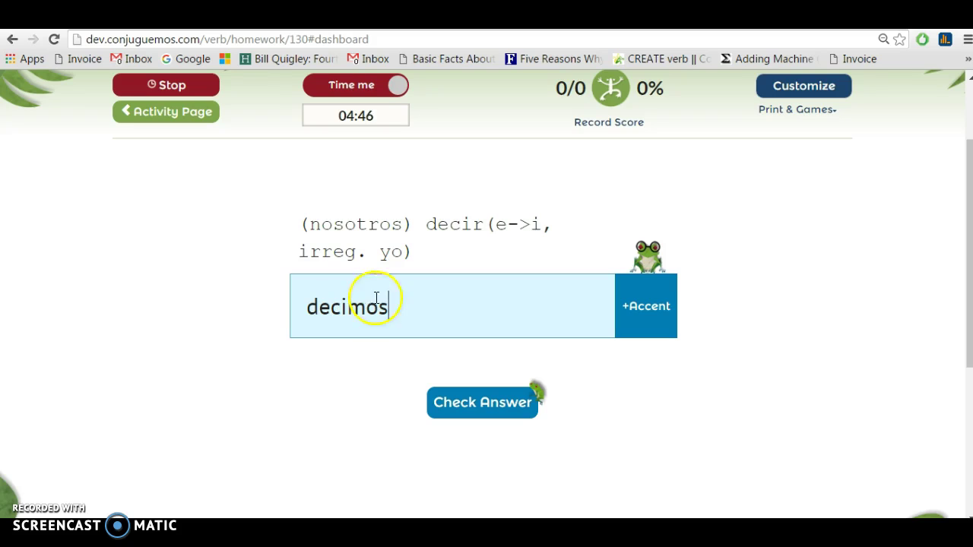
left_click(456, 402)
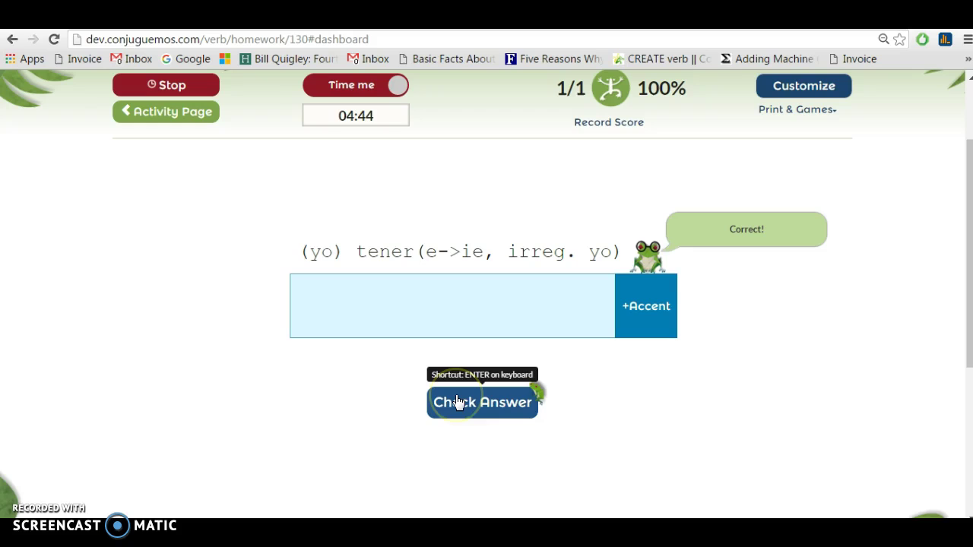
Step: Submit "tengo" as the yo form of tener and the deliberately wrong "adsfasfd" for the nosotros form of pedir
left_click(368, 308)
type("tengo")
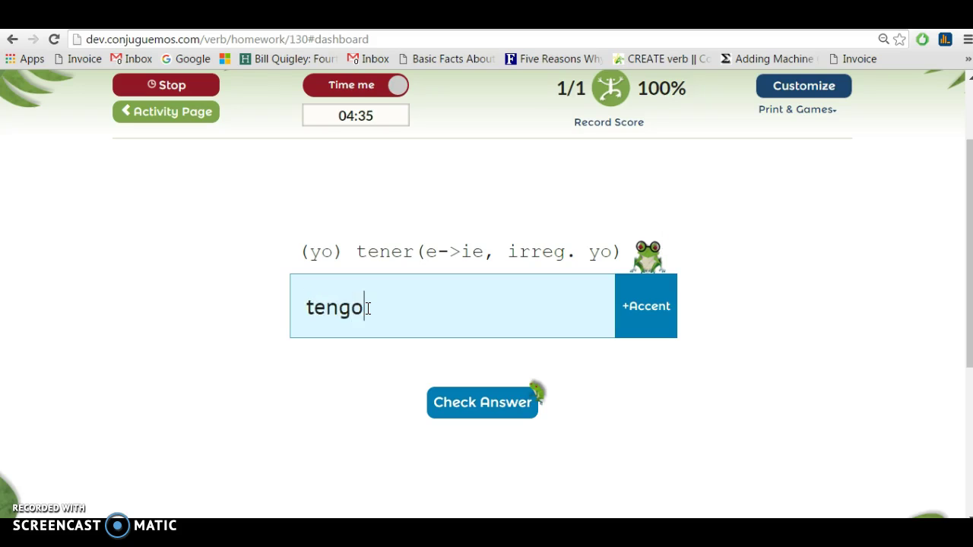
key("Return")
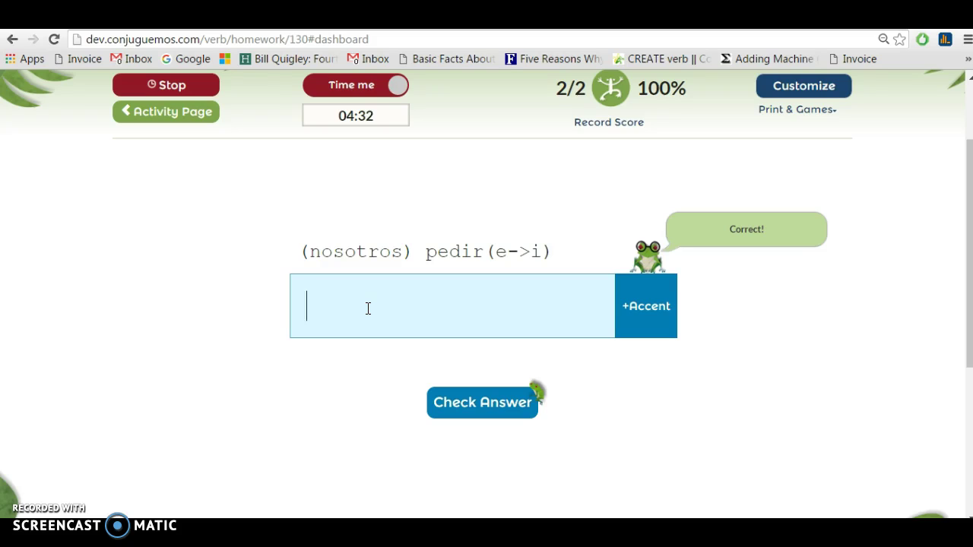
type("adsfasfd")
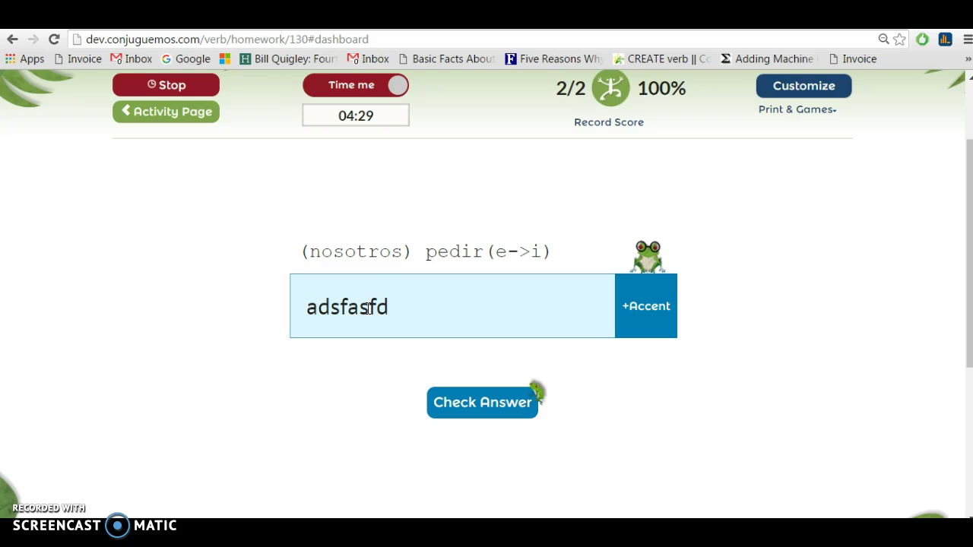
key("Return")
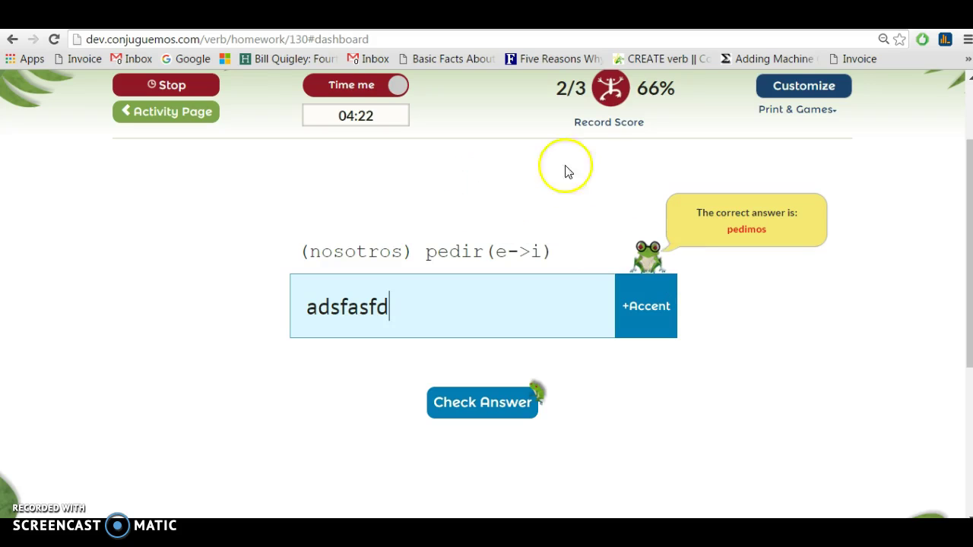
Step: Customize the activity to give verbs in English and limit it to acostarse, afeitarse and almorzar
left_click(804, 90)
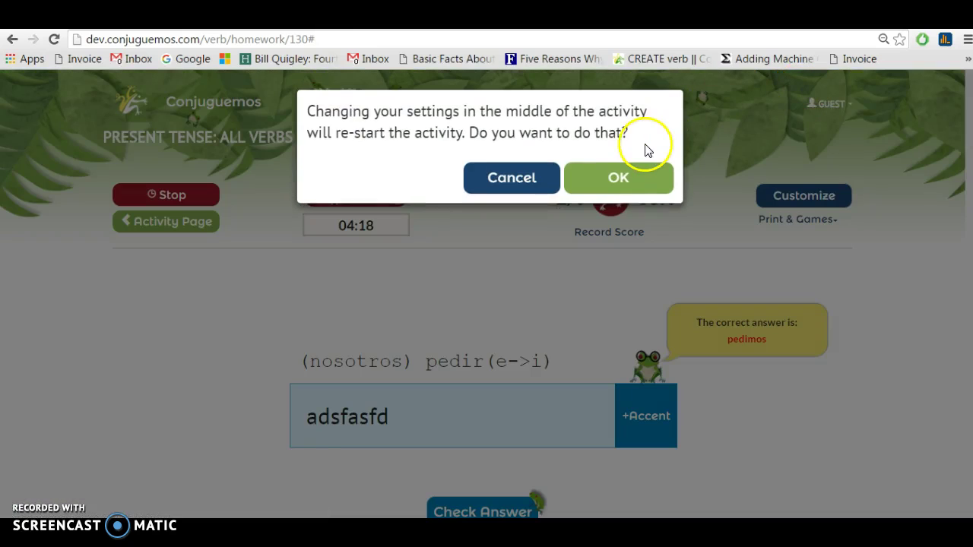
left_click(589, 185)
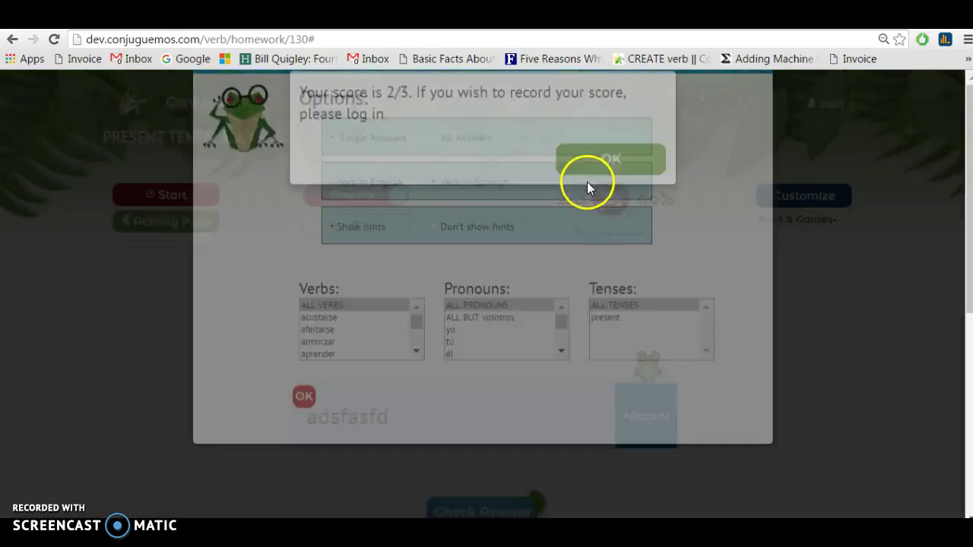
left_click(586, 183)
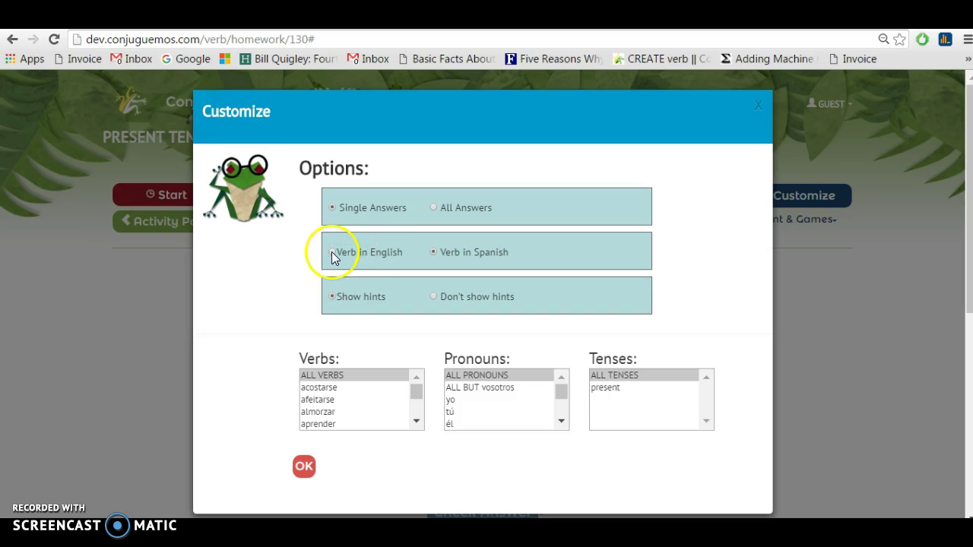
left_click(332, 253)
left_click(332, 387)
left_click(334, 399, "shift")
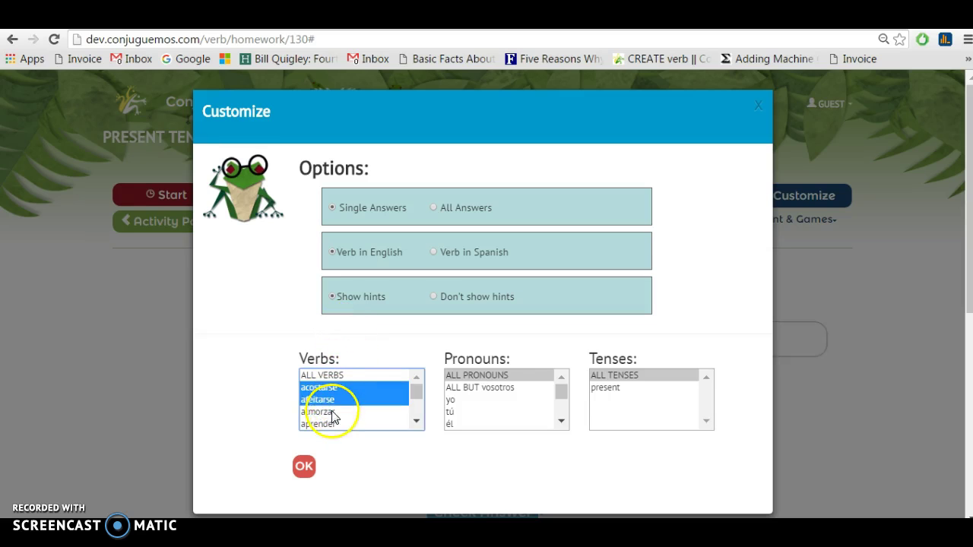
left_click(332, 411, "shift")
left_click(304, 466)
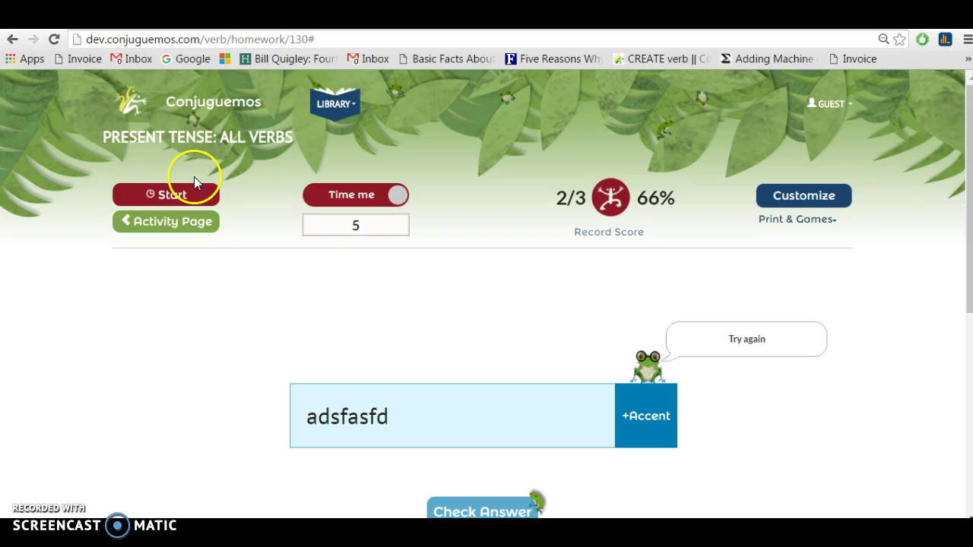
Step: Start the customized practice and submit "dormimos" for the nosotros form of "to go to bed"
left_click(194, 205)
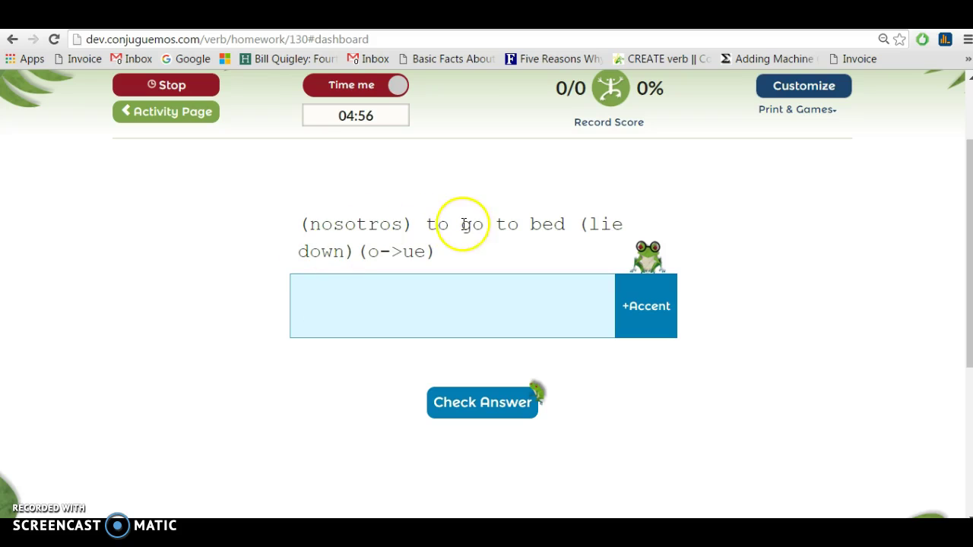
left_click_drag(426, 222, 565, 224)
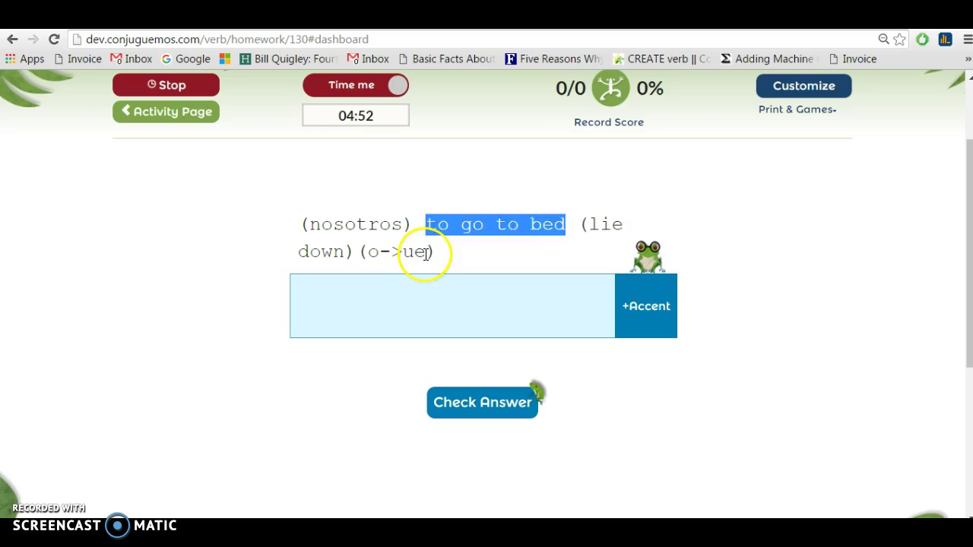
left_click_drag(426, 252, 378, 274)
left_click(388, 296)
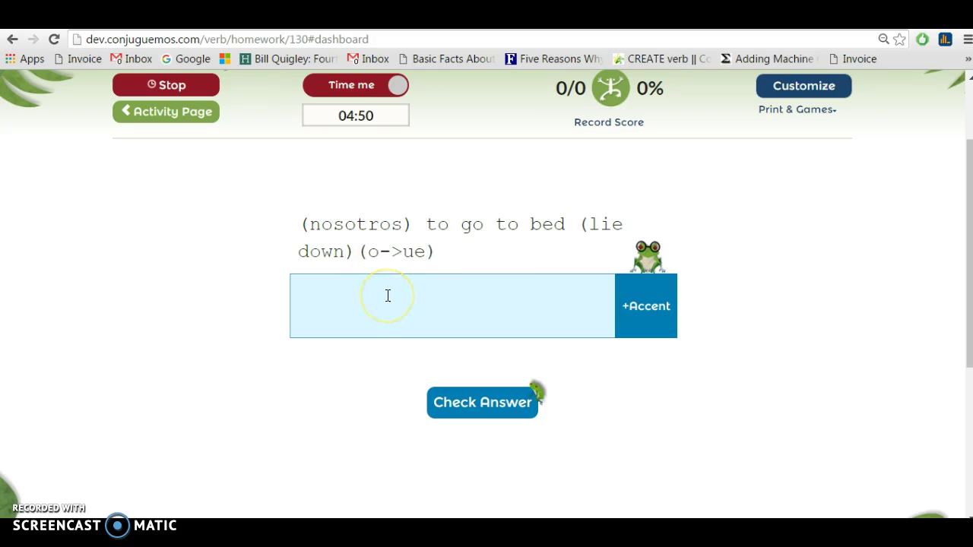
type("dormimox")
key("BackSpace")
type("s")
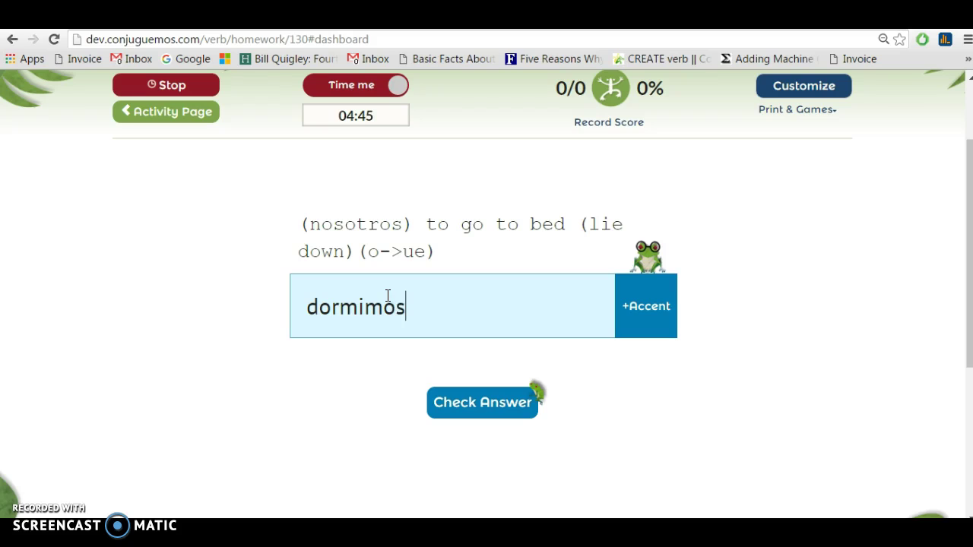
key("Return")
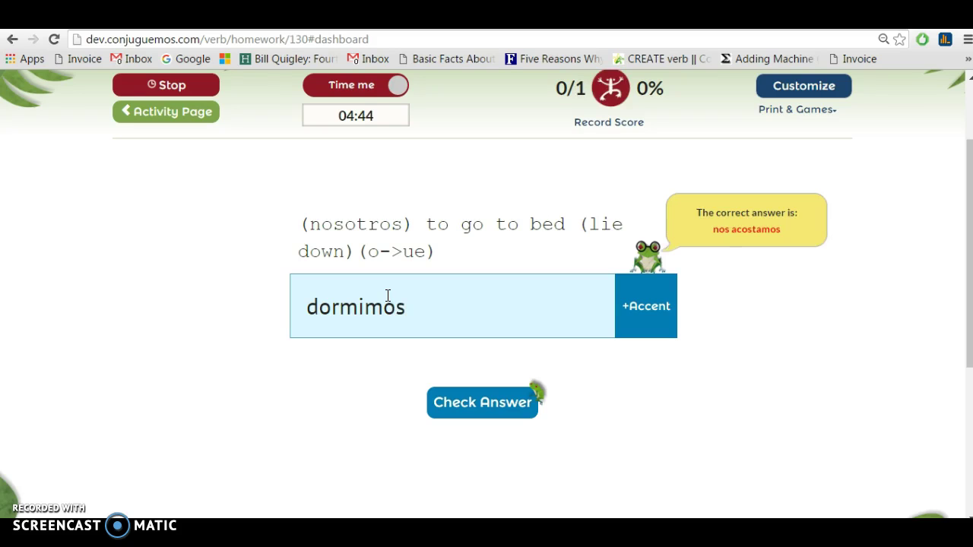
Step: Replace the answer for the nosotros form of "to go to bed" with "nos acostamos" and submit it
key("BackSpace")
key("BackSpace")
key("BackSpace")
key("BackSpace")
key("BackSpace")
key("BackSpace")
key("BackSpace")
key("BackSpace")
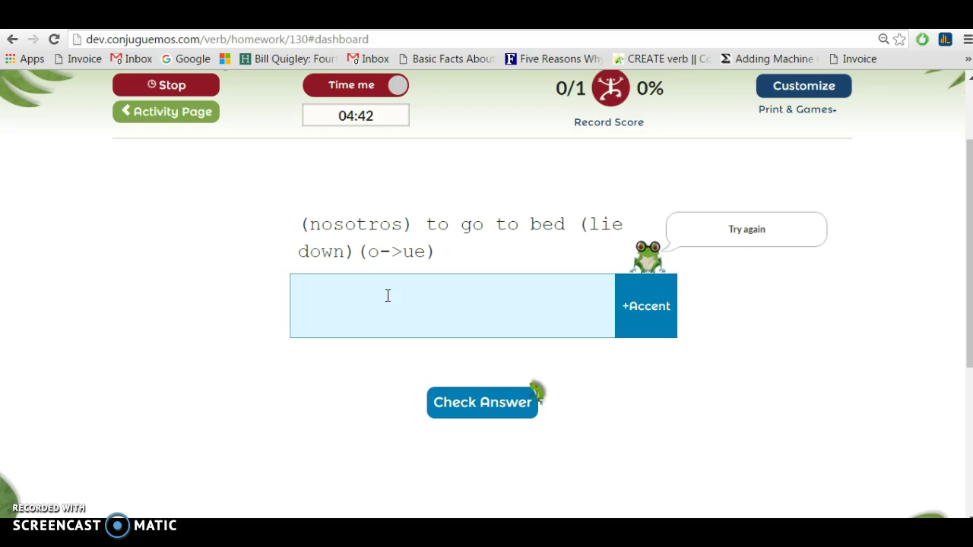
type("noa")
key("BackSpace")
type("s acostamos")
key("Return")
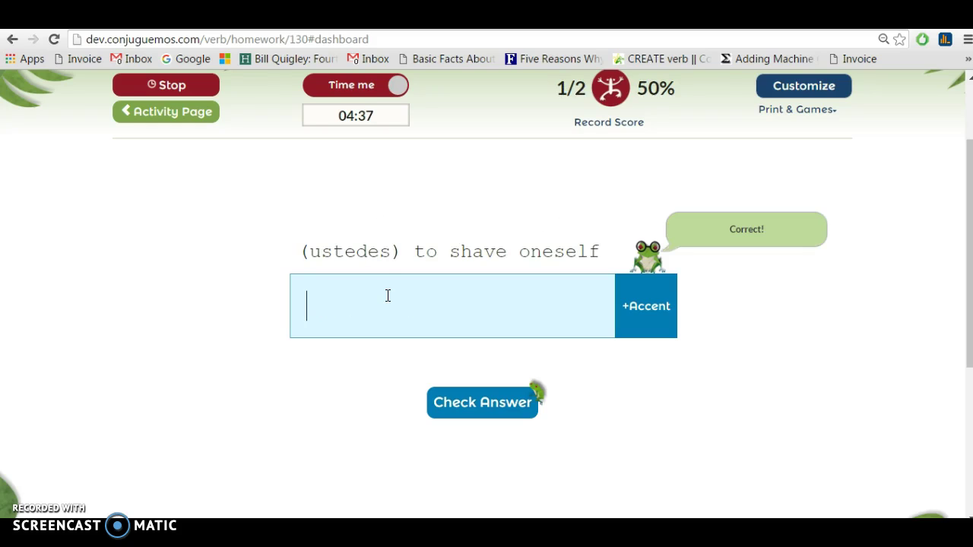
Step: Submit "se afeitan" as the ustedes form of "to shave oneself"
left_click(430, 298)
type("afe")
key("BackSpace")
key("BackSpace")
key("BackSpace")
type("s")
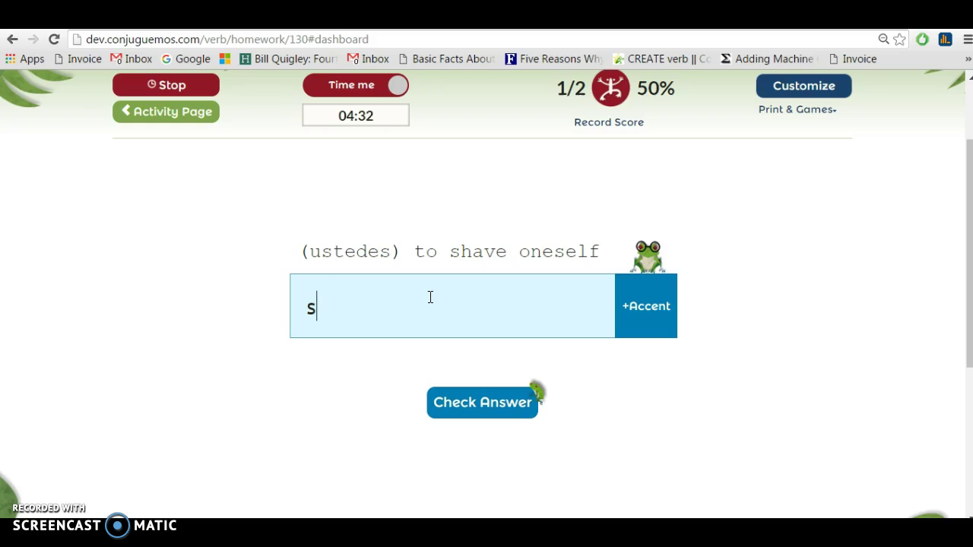
type("e afeitan")
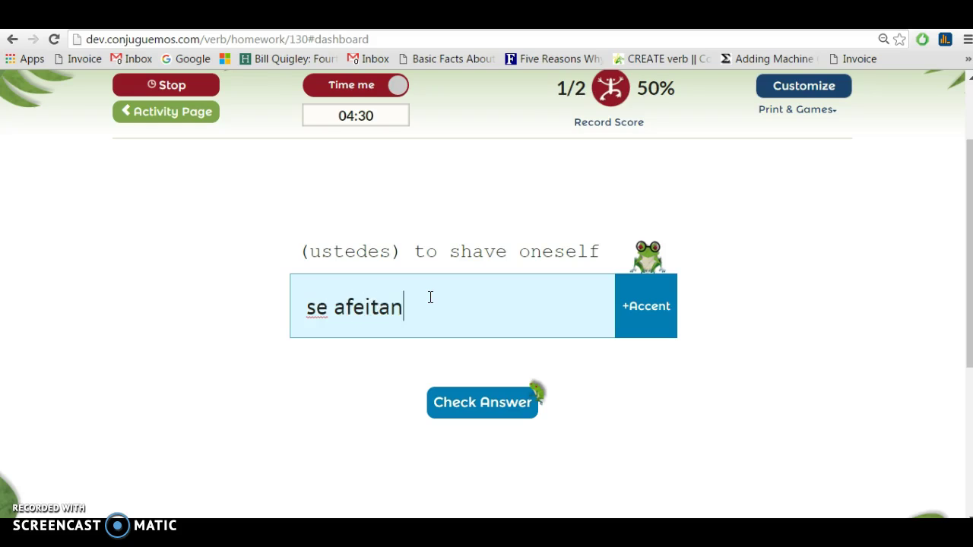
key("Return")
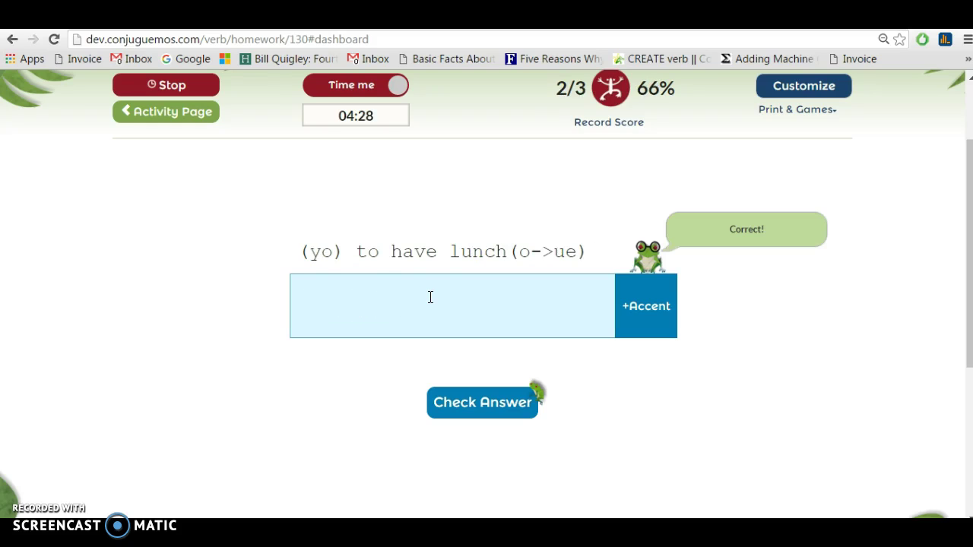
Step: Switch the activity to All Answers in the customization options and start the timed practice
left_click(800, 100)
left_click(598, 184)
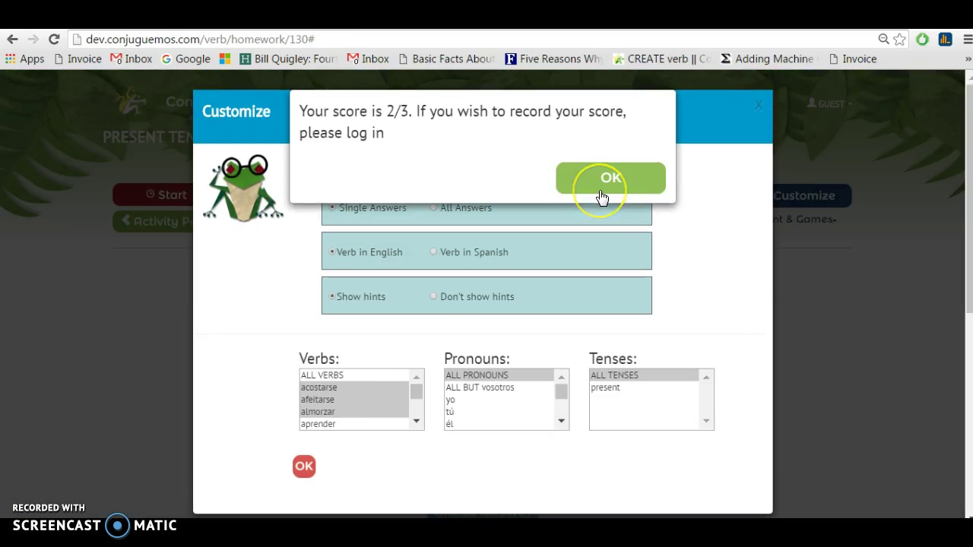
left_click(601, 196)
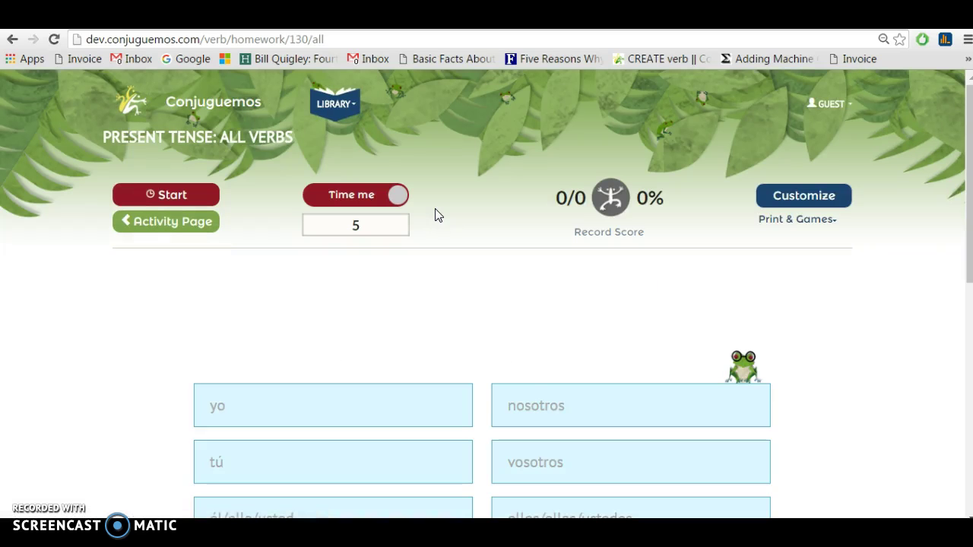
scroll(438, 216, "down", 1)
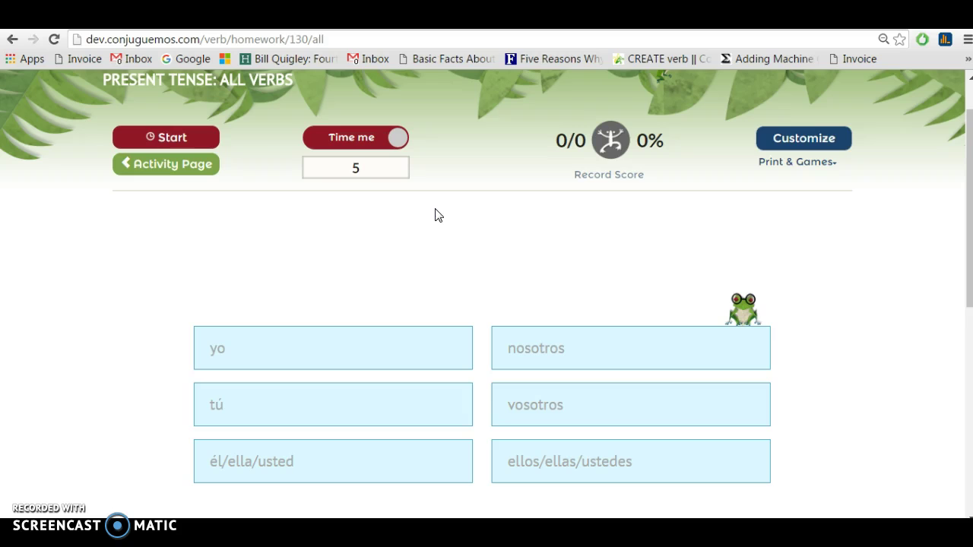
left_click(196, 141)
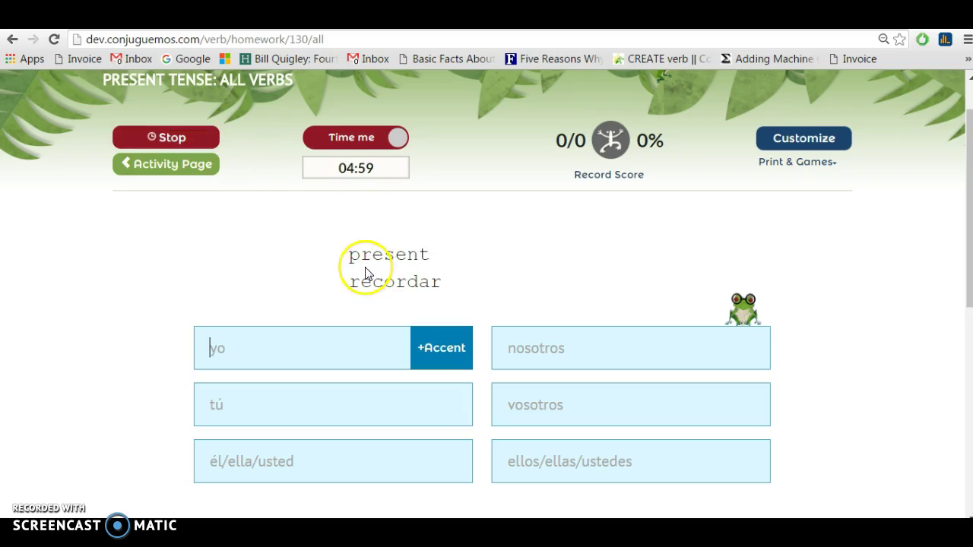
Step: Enter the present-tense forms of recordar "recuerdo" for yo and "recordamos" for nosotros
type("recuerdo")
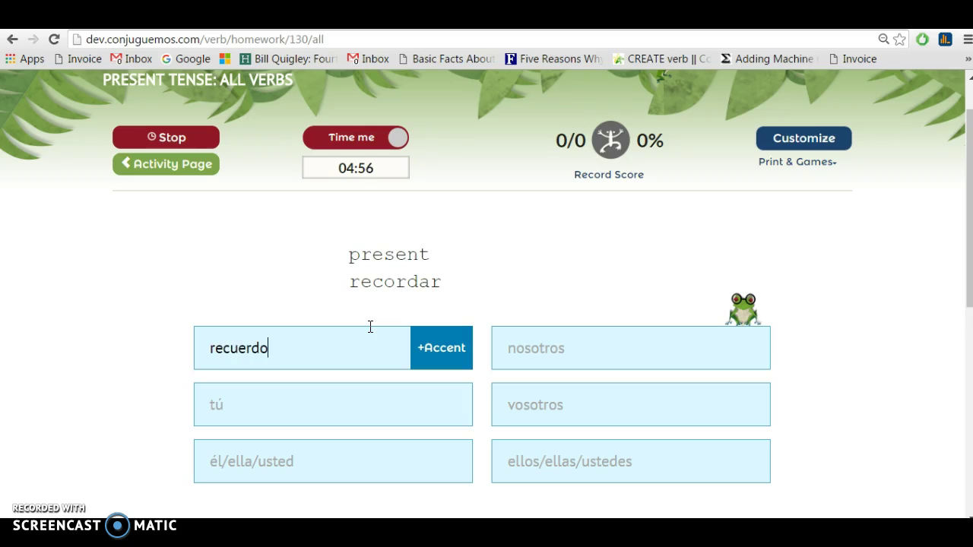
key("Tab")
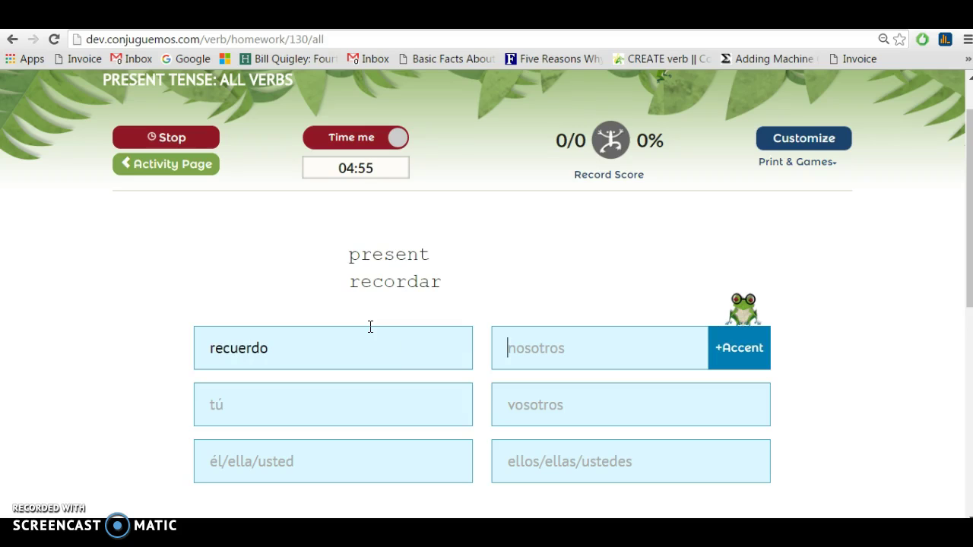
type("redo")
key("BackSpace")
key("BackSpace")
type("cordamos")
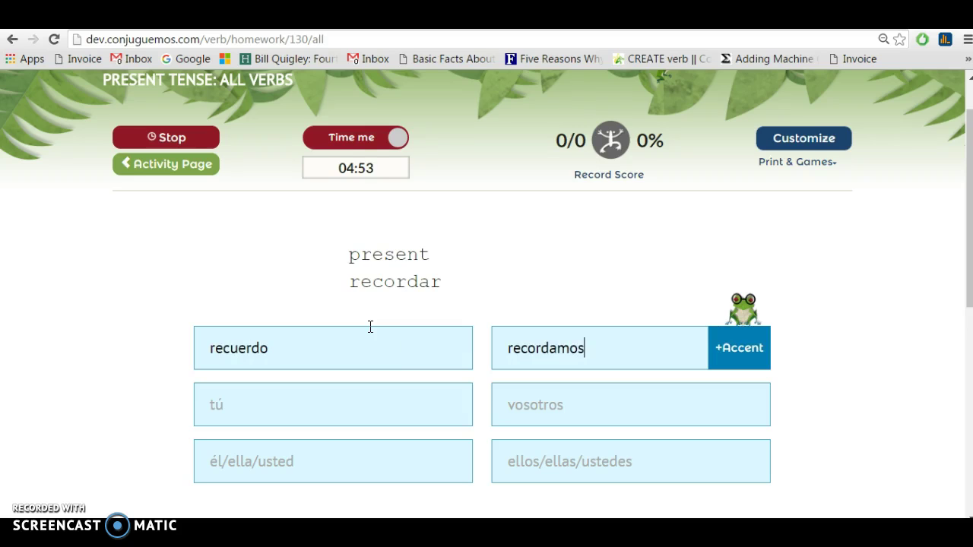
key("Return")
key("Return")
Step: Enter "recuerdas" for tú and "recordáis" for vosotros in the recordar conjugation
key("Tab")
type("recue")
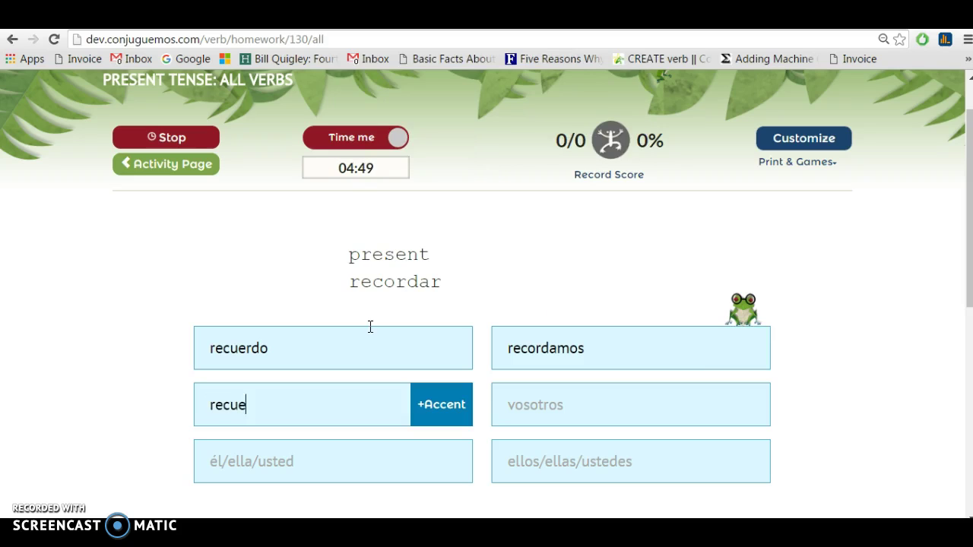
type("rdas")
key("Tab")
type("re")
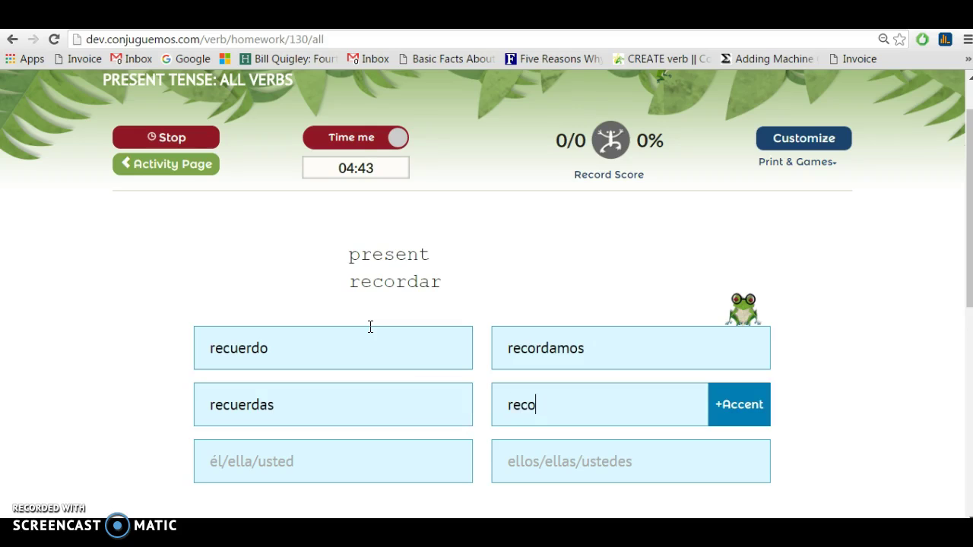
type("coór")
key("BackSpace")
key("BackSpace")
key("BackSpace")
type("rda")
type("is")
Step: Enter "recuerda" for él/ella/usted and "recuerdan" for ellos/ellas/ustedes, submit the recordar conjugation and continue to the following verb
key("Tab")
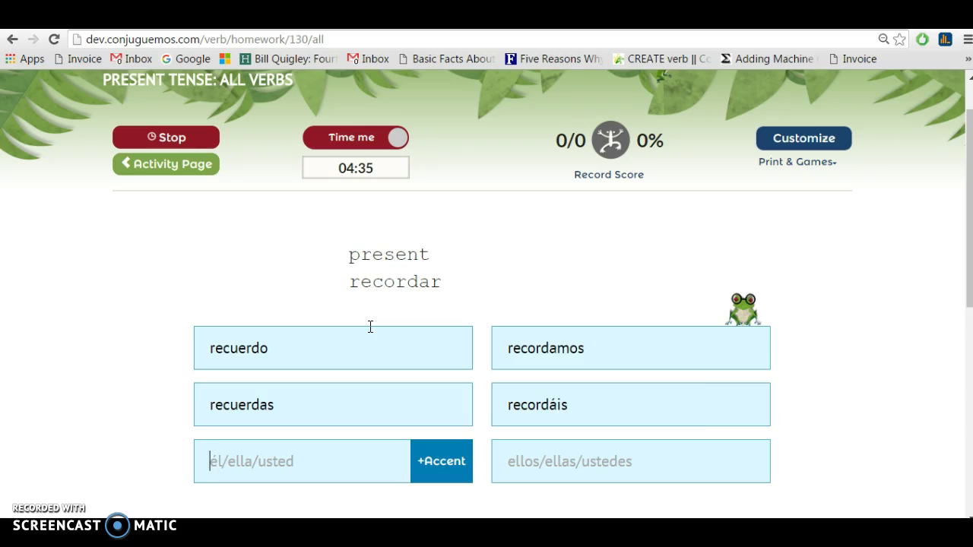
type("recuerda")
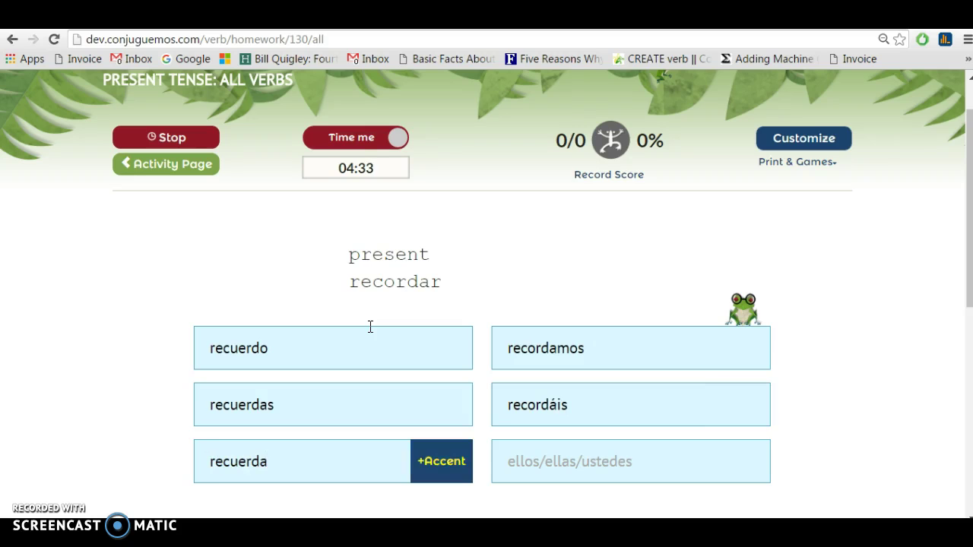
key("Tab")
type("recuerdan")
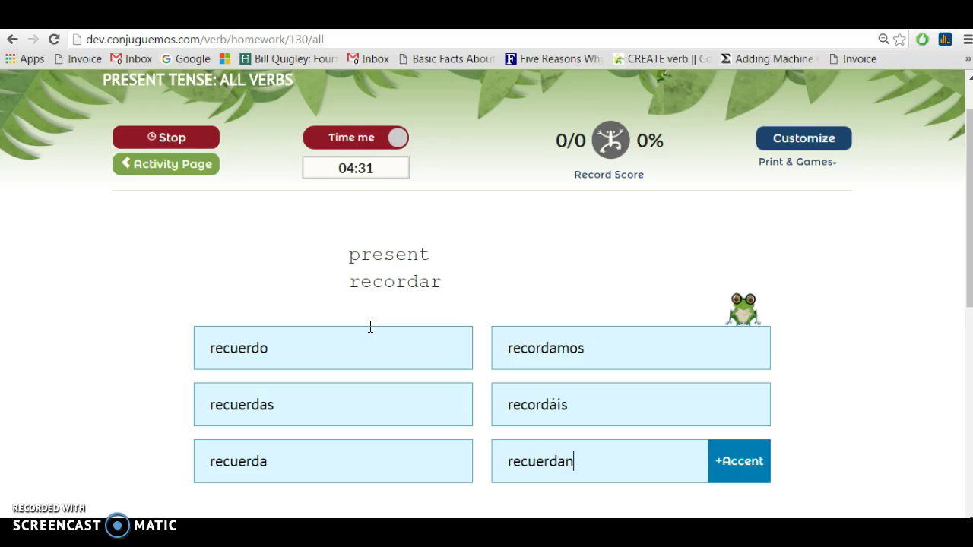
key("Return")
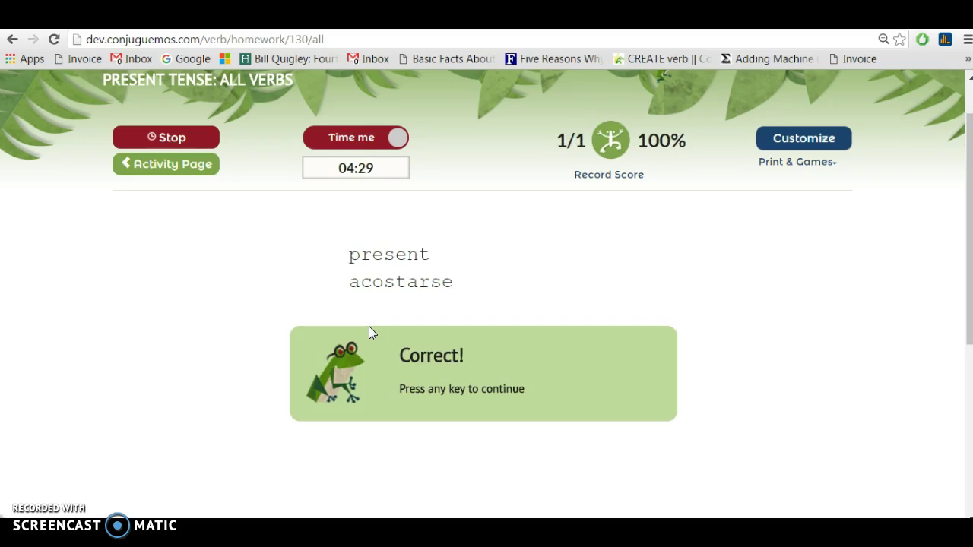
key("Return")
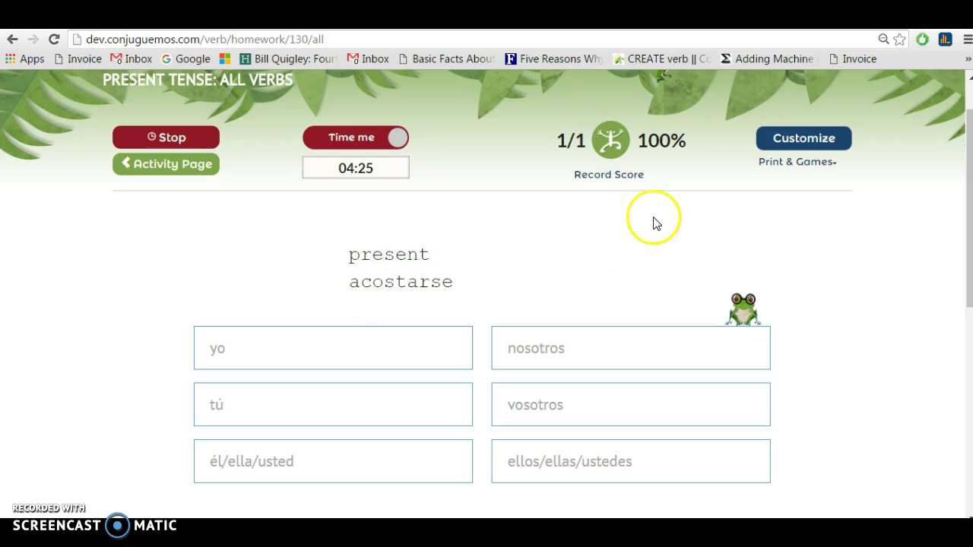
Step: View the Accent Help instructions for typing accents and special characters, and close them
left_click(778, 165)
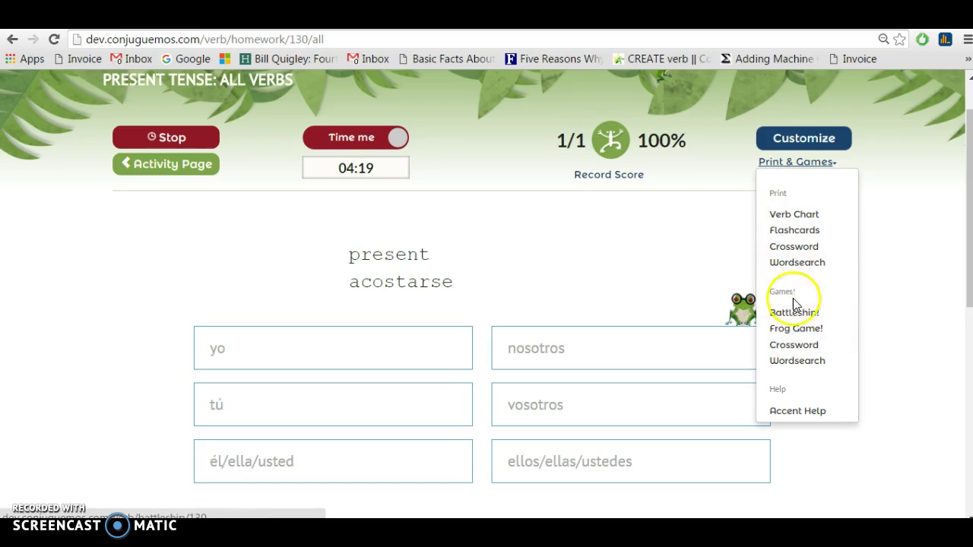
left_click(793, 414)
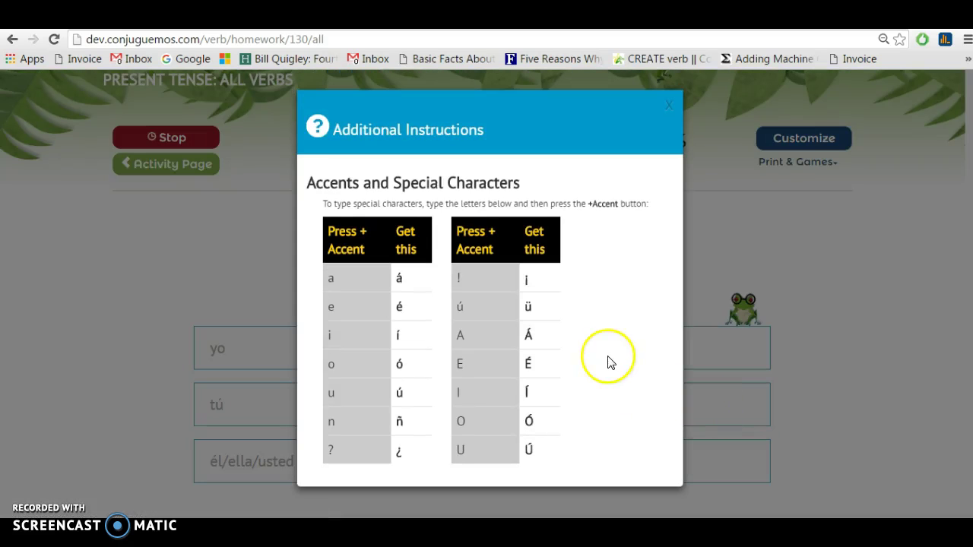
left_click(668, 104)
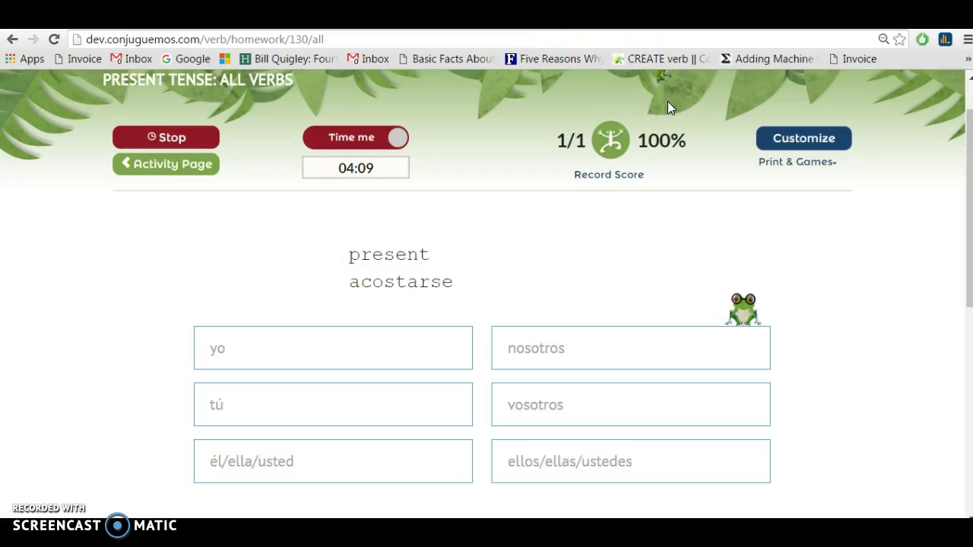